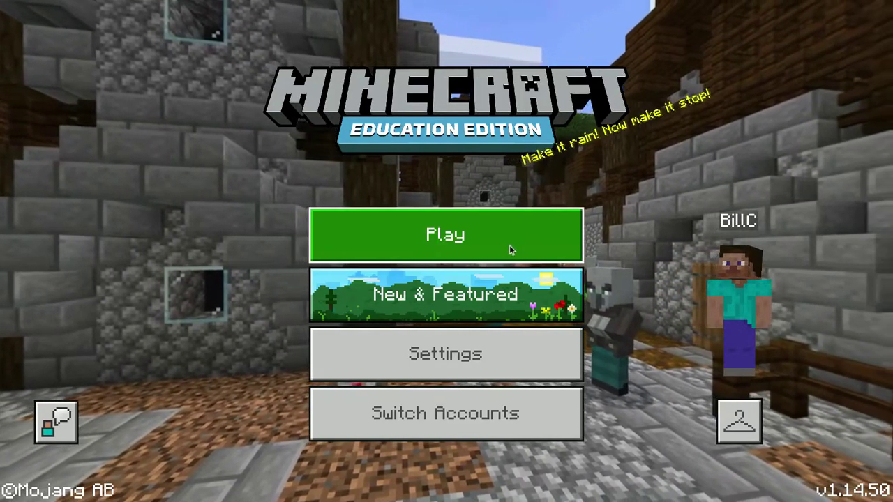
- Choose Play on the main menu to reach the view, create, join and import worlds screen
click(507, 242)
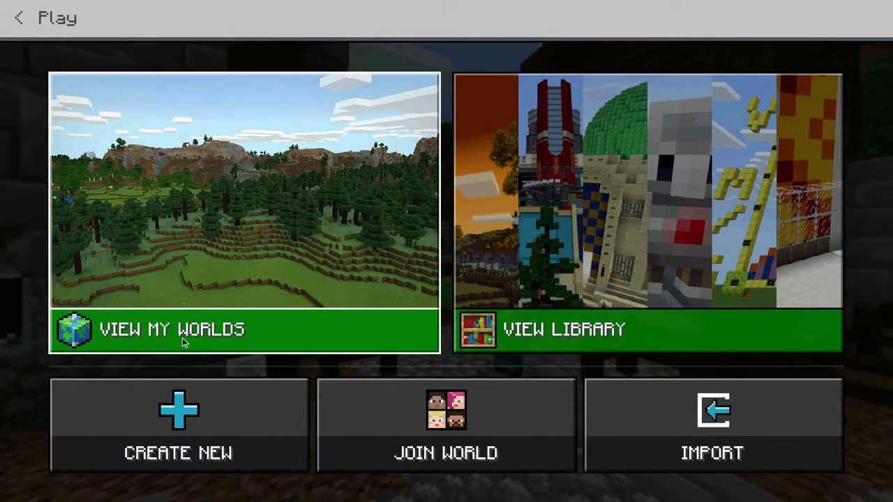
- Open My Worlds and select the Renewable Energy world to show Play, Host and Settings
click(182, 338)
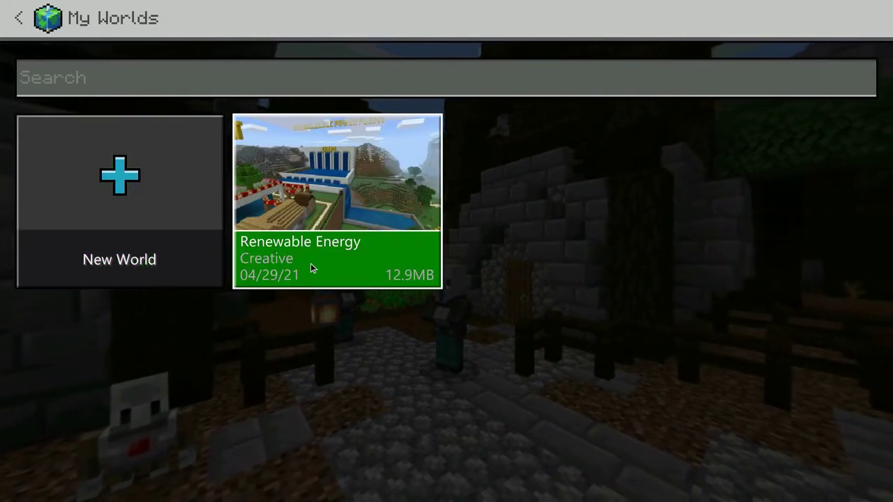
click(342, 180)
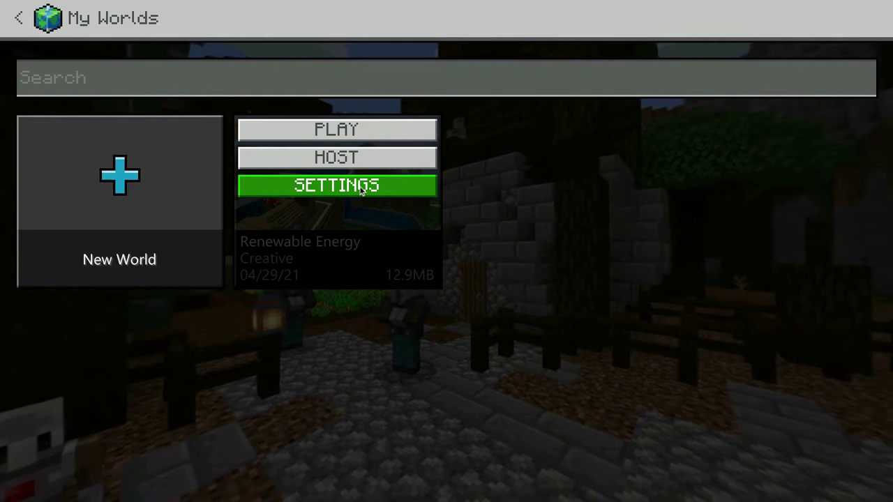
click(360, 187)
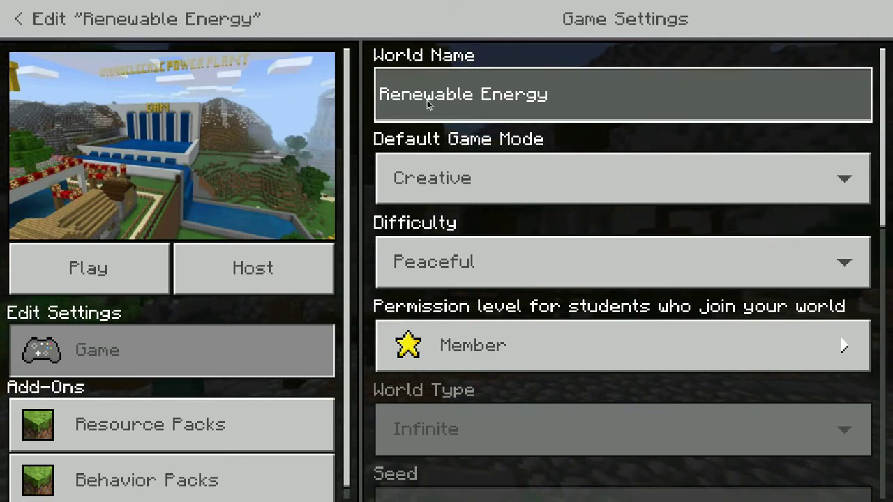
scroll(549, 104, down, 1)
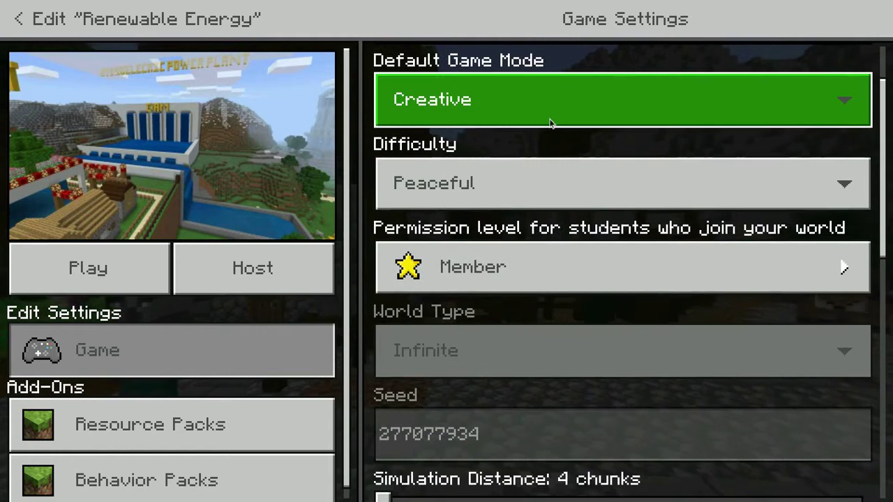
scroll(550, 123, up, 1)
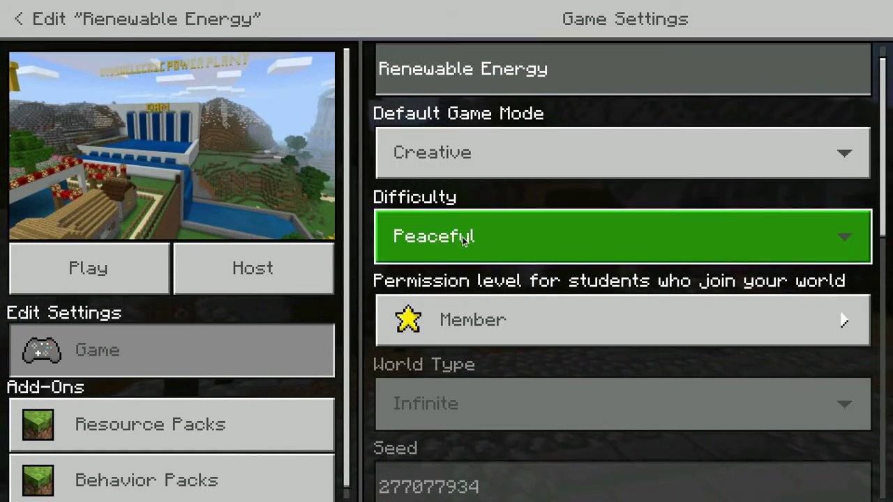
click(18, 19)
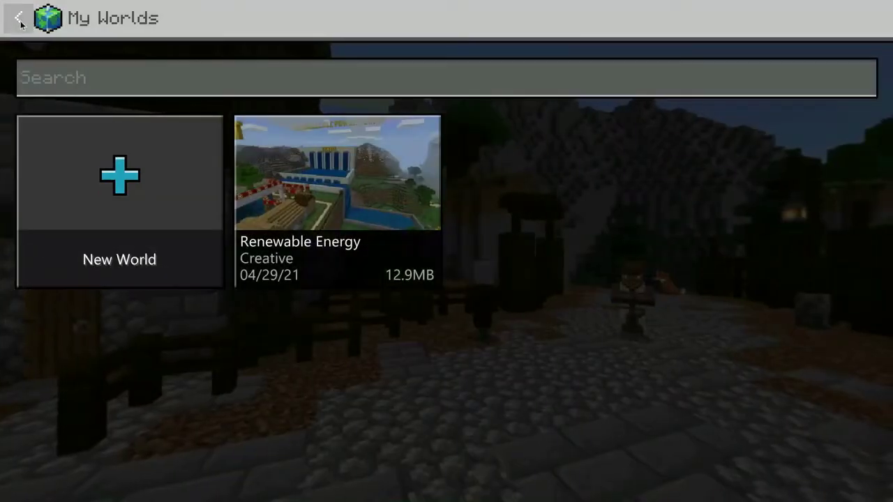
- Start a NEW world named My World and bring up its Survival/Peaceful game settings
click(105, 244)
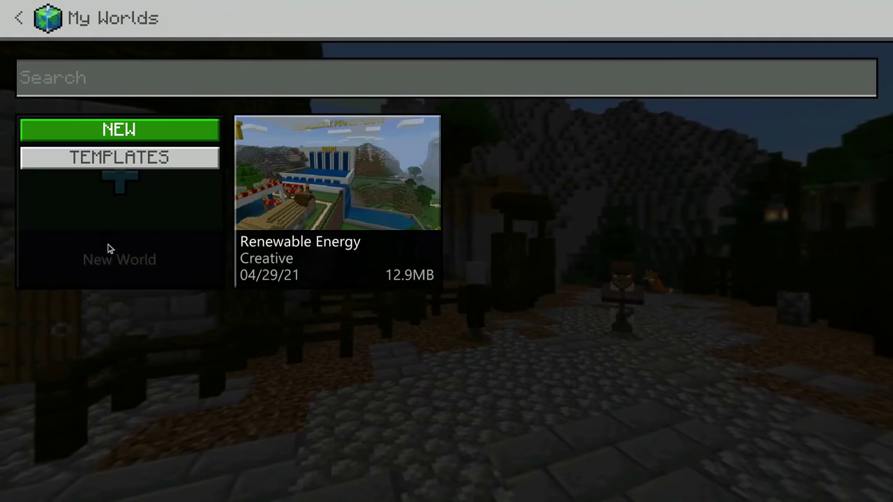
click(144, 137)
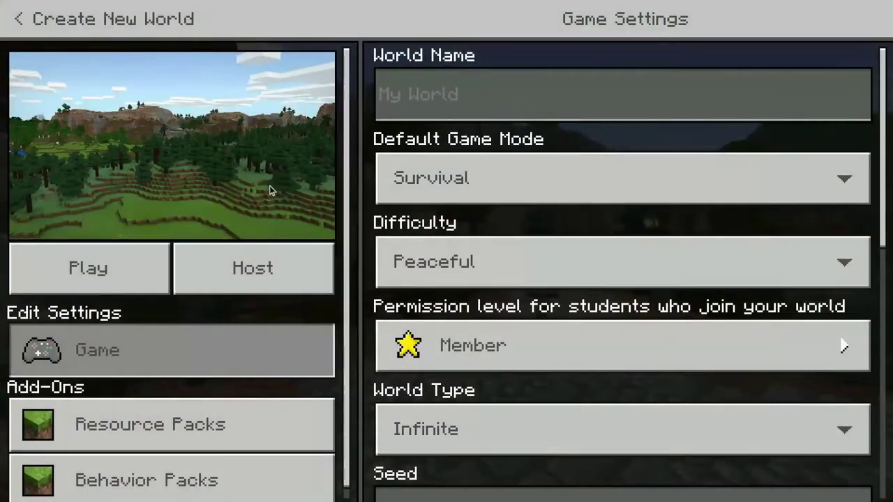
click(422, 91)
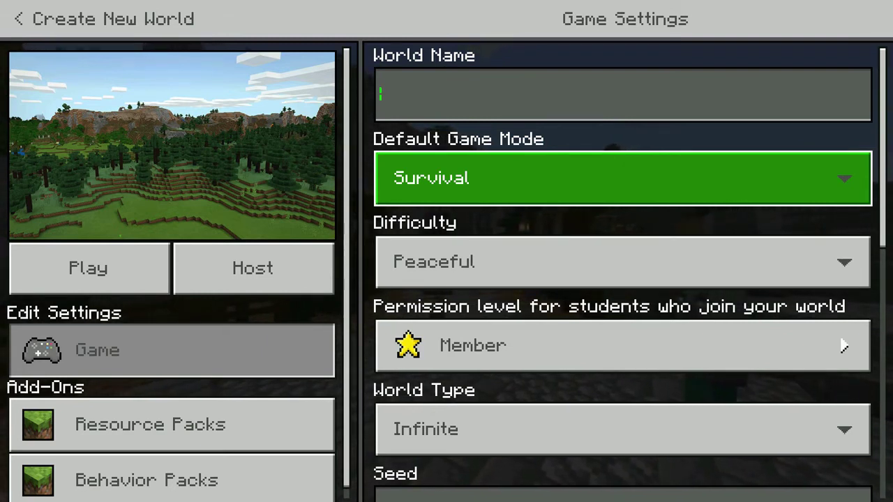
click(516, 177)
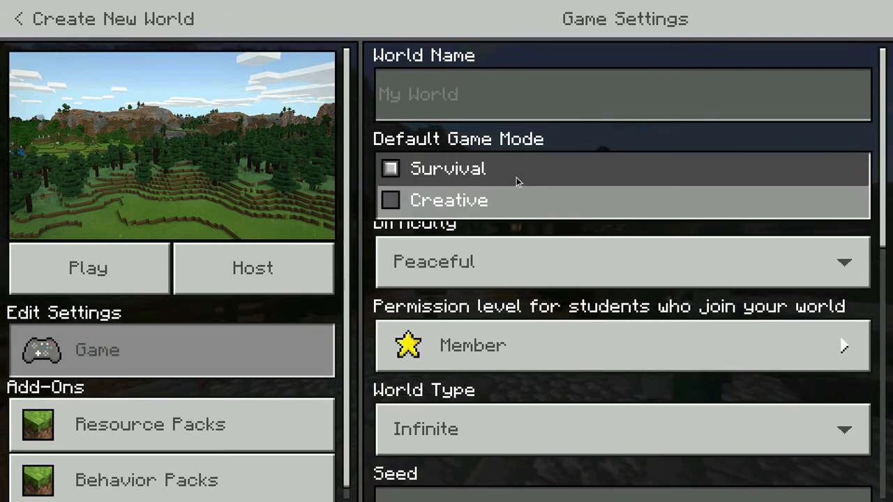
- Set the default game mode to Creative and keep difficulty at Peaceful
click(404, 203)
scroll(493, 181, down, 2)
scroll(492, 183, up, 1)
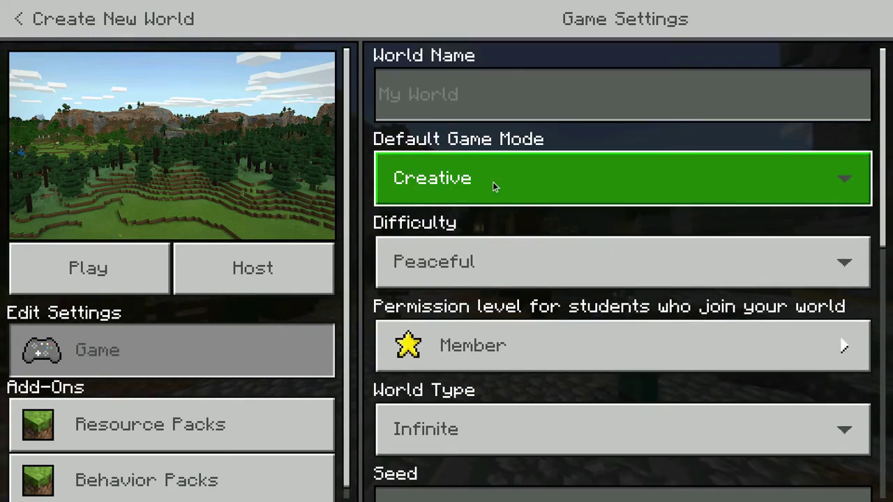
click(482, 256)
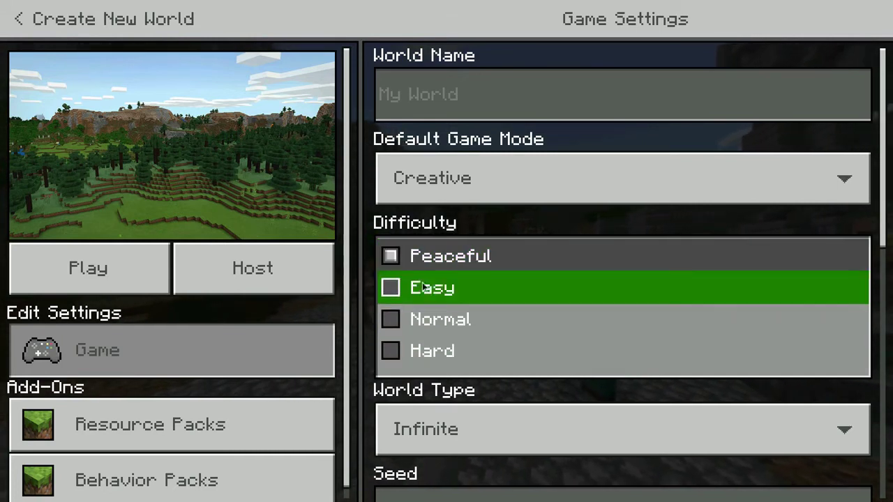
click(401, 258)
- Keep Member permission level and Infinite world type, then turn on Show Coordinates
scroll(539, 234, down, 3)
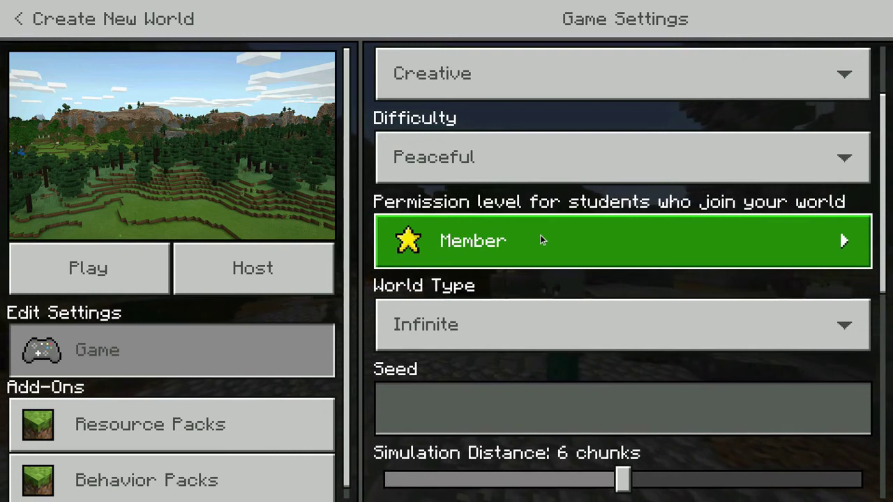
click(540, 240)
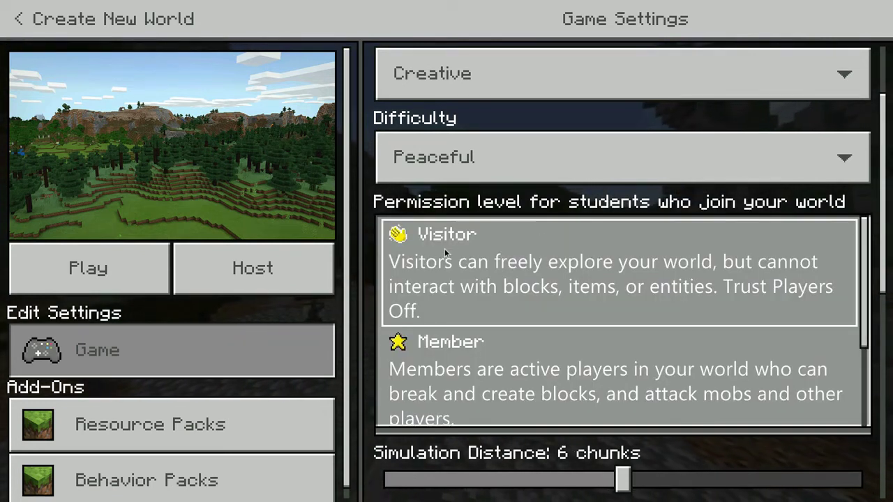
click(474, 208)
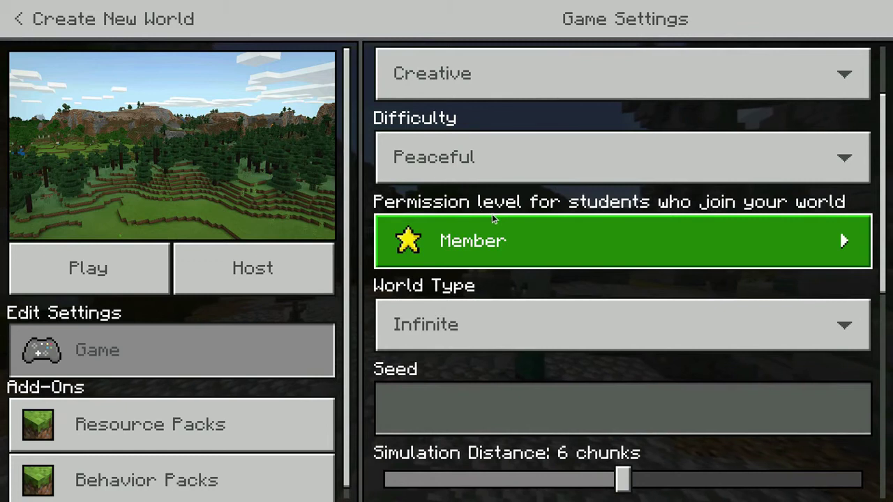
scroll(492, 214, down, 2)
click(494, 250)
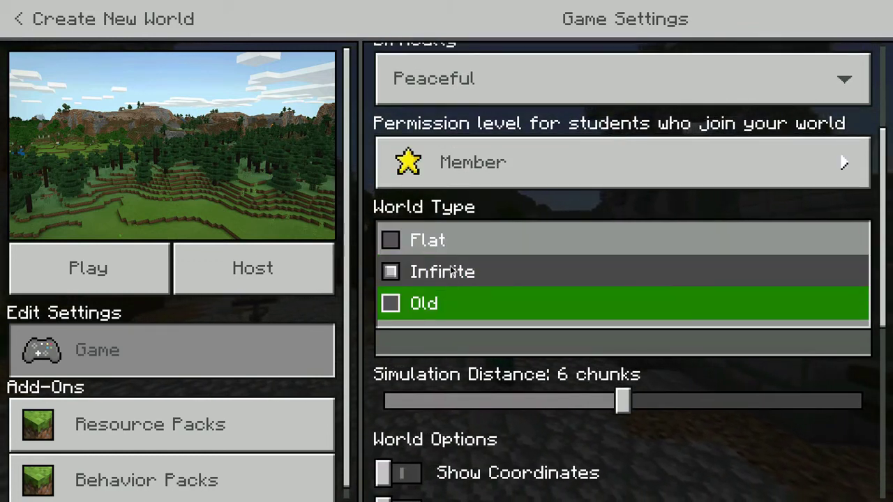
click(497, 212)
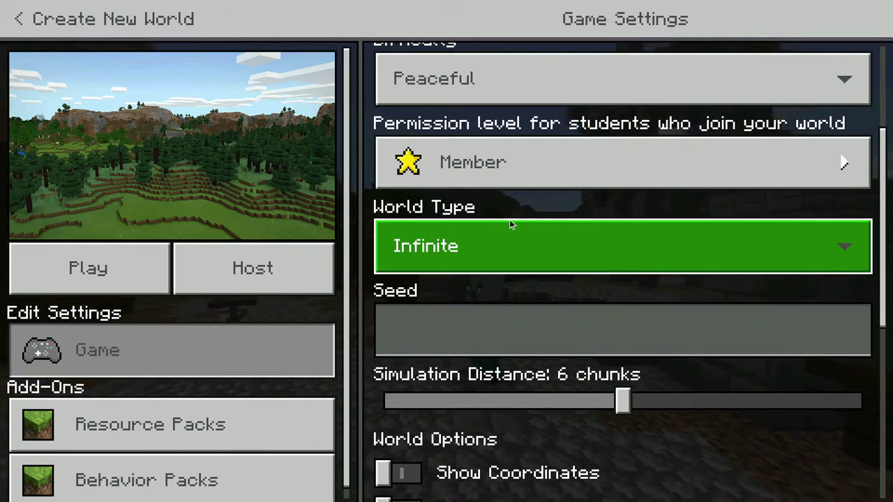
scroll(511, 224, down, 2)
scroll(510, 224, down, 2)
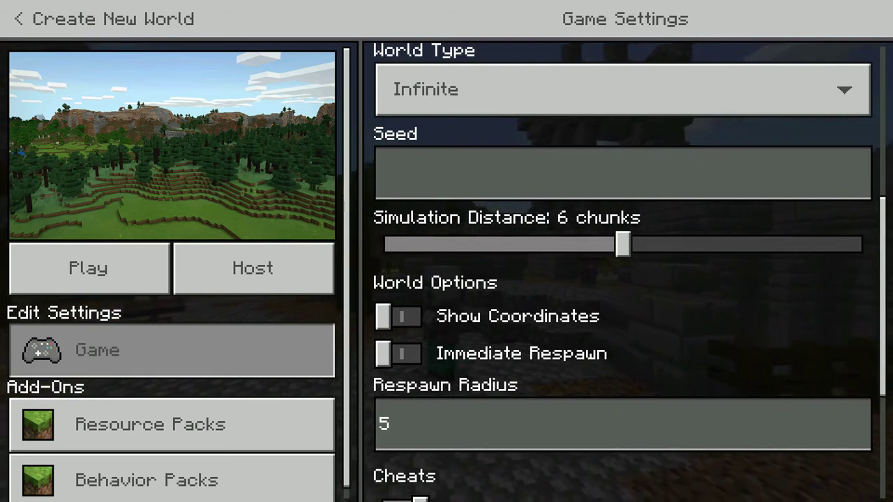
click(416, 317)
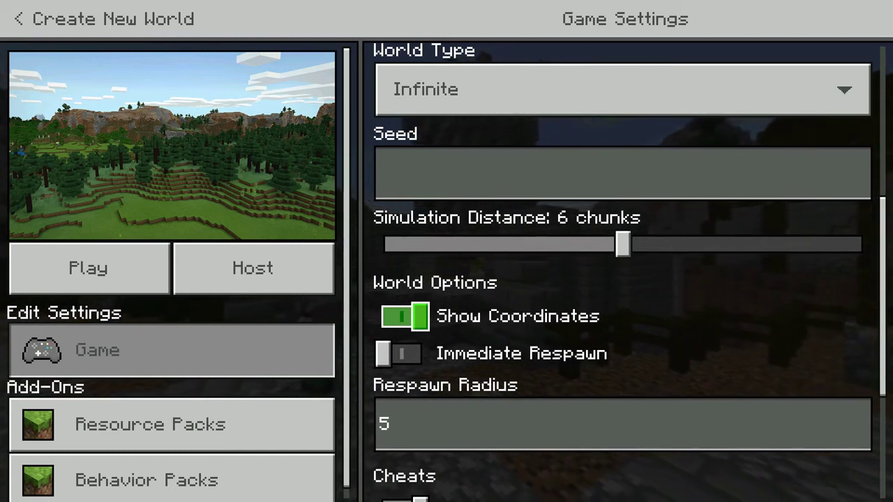
- Toggle Show Coordinates and Immediate Respawn on and off to try them
click(481, 316)
click(481, 354)
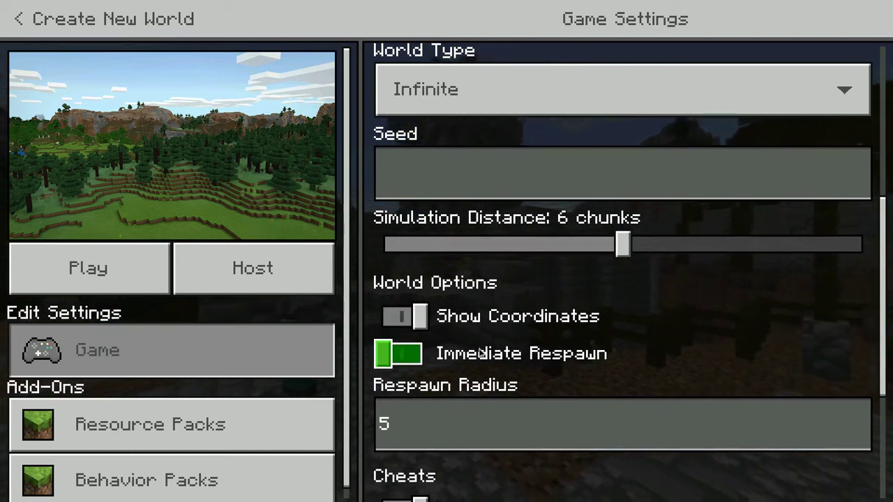
click(464, 352)
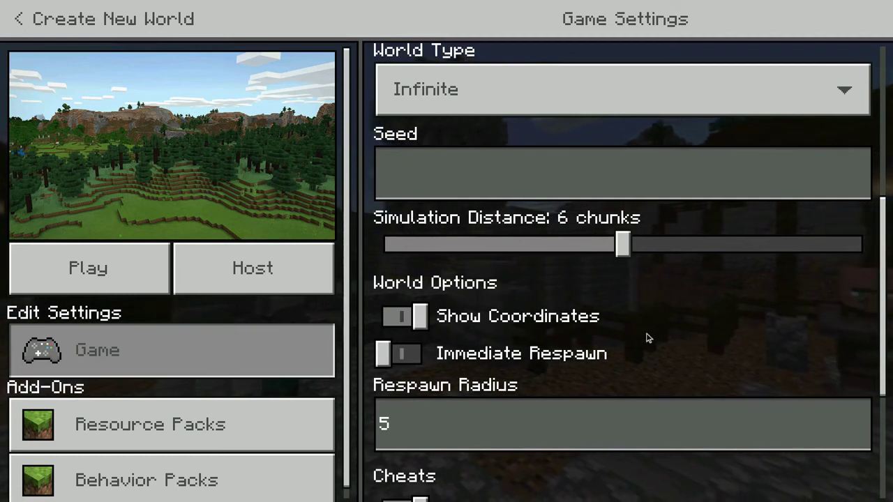
click(636, 329)
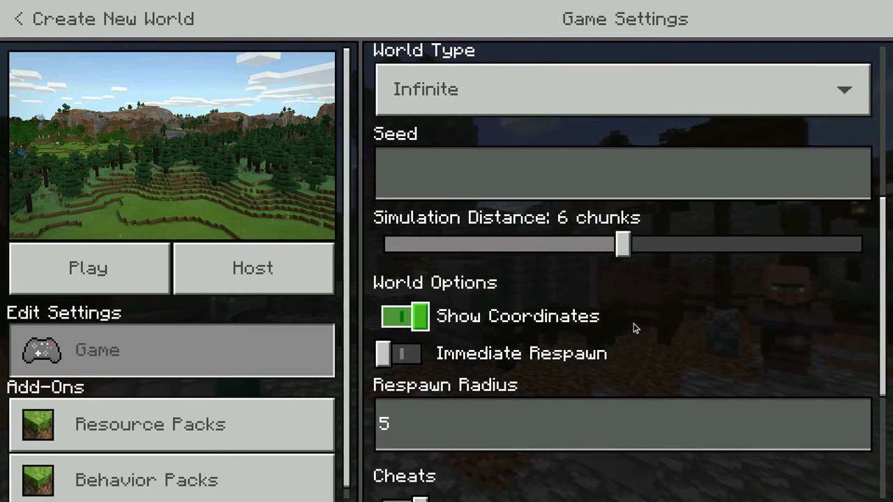
click(635, 329)
- Review the remaining world and cheat options, then return to the top of Game Settings
scroll(635, 328, down, 3)
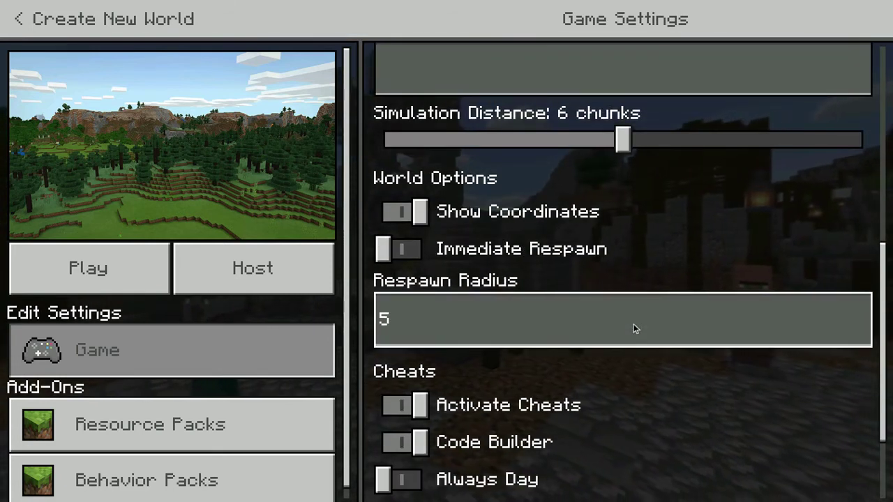
scroll(634, 329, down, 3)
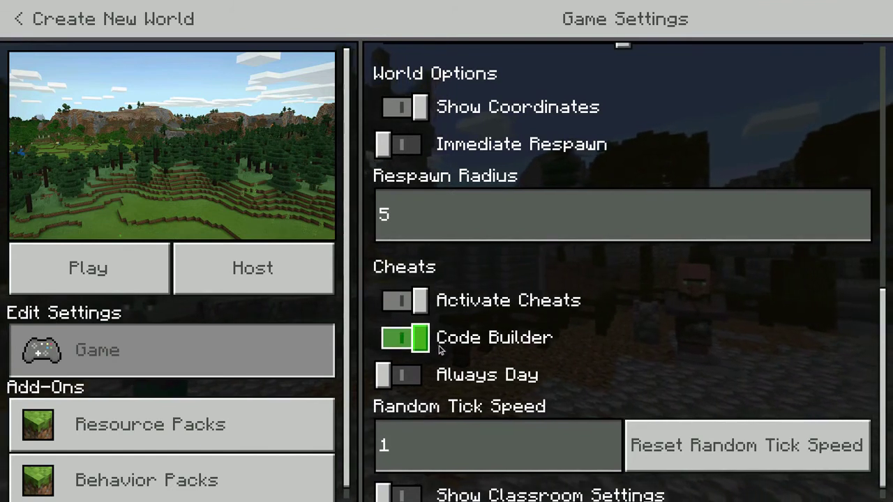
scroll(447, 351, down, 1)
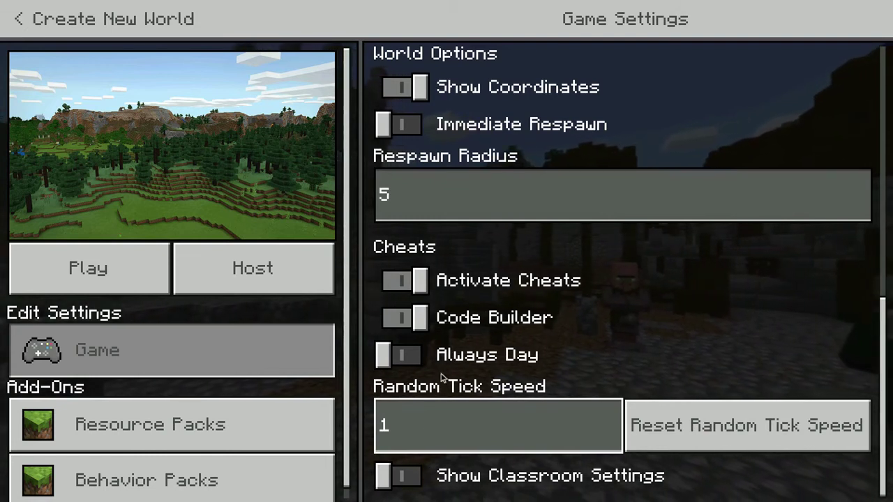
click(587, 295)
scroll(587, 294, up, 5)
scroll(587, 294, up, 1)
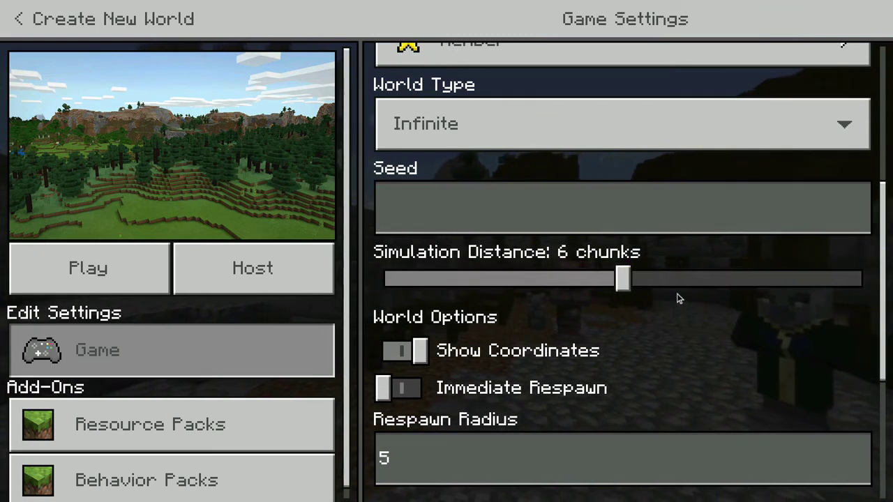
scroll(538, 303, up, 3)
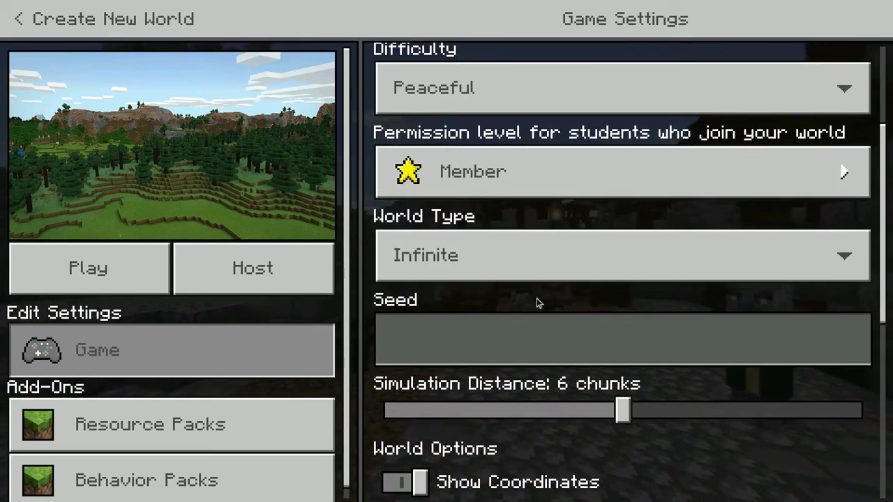
scroll(536, 298, up, 2)
scroll(537, 298, up, 2)
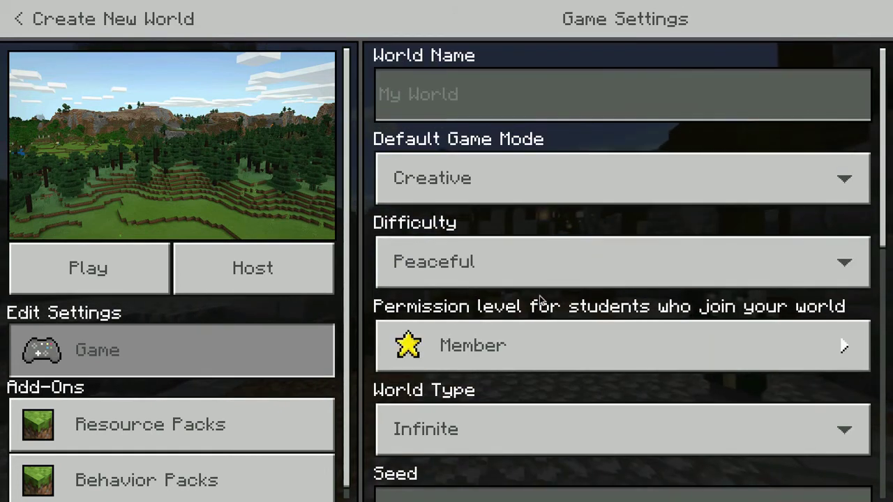
click(550, 176)
- Set the default game mode to Creative with Peaceful difficulty
click(551, 201)
click(545, 252)
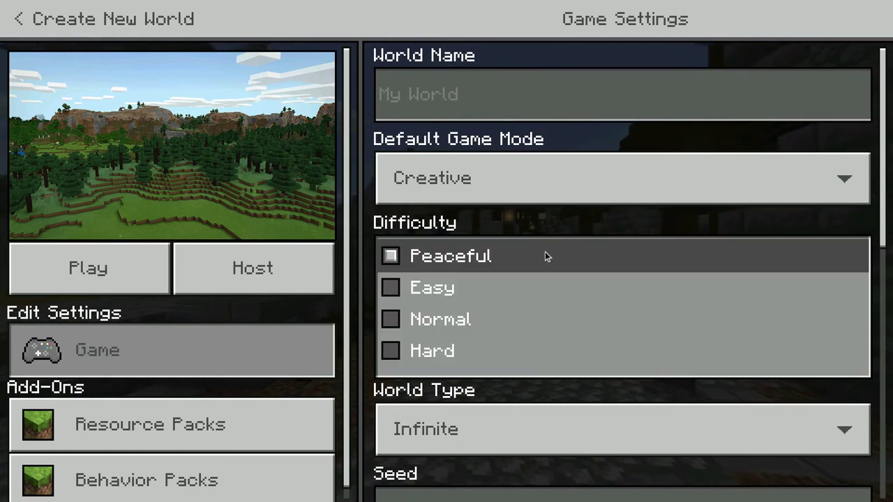
click(475, 256)
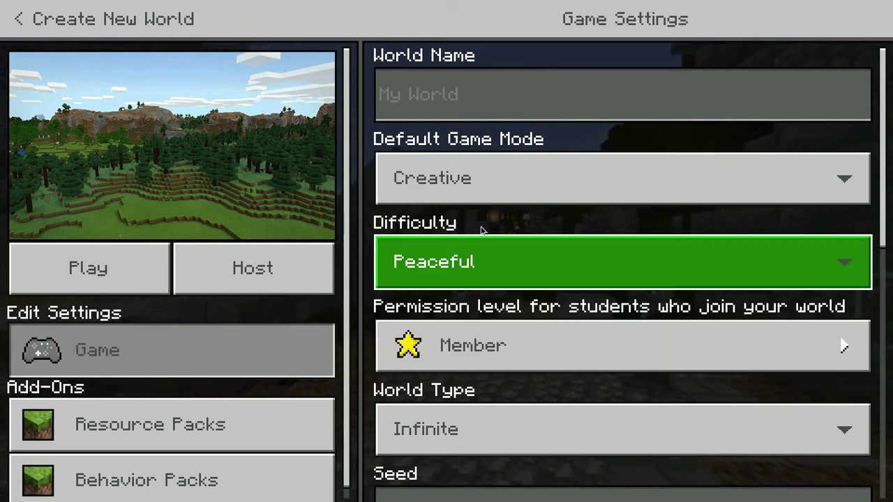
- Toggle Always Day and Activate Cheats, leaving both off, and turn on Show Classroom Settings
scroll(590, 285, down, 2)
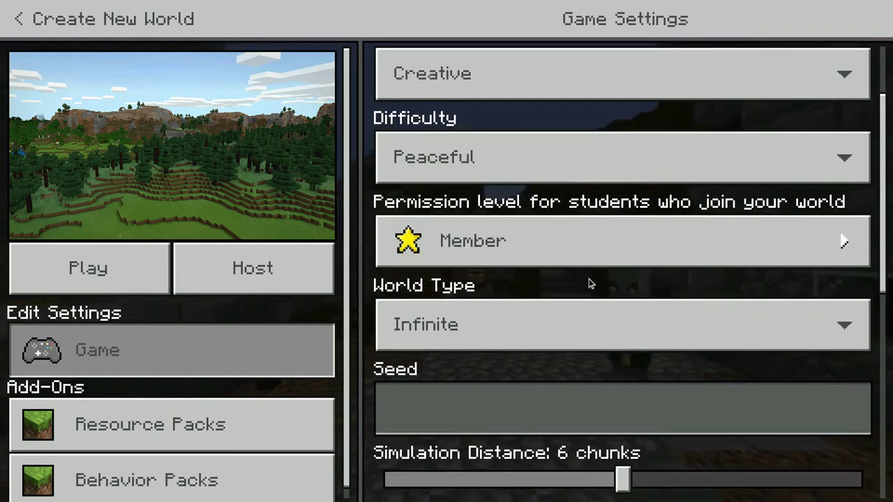
scroll(589, 284, down, 2)
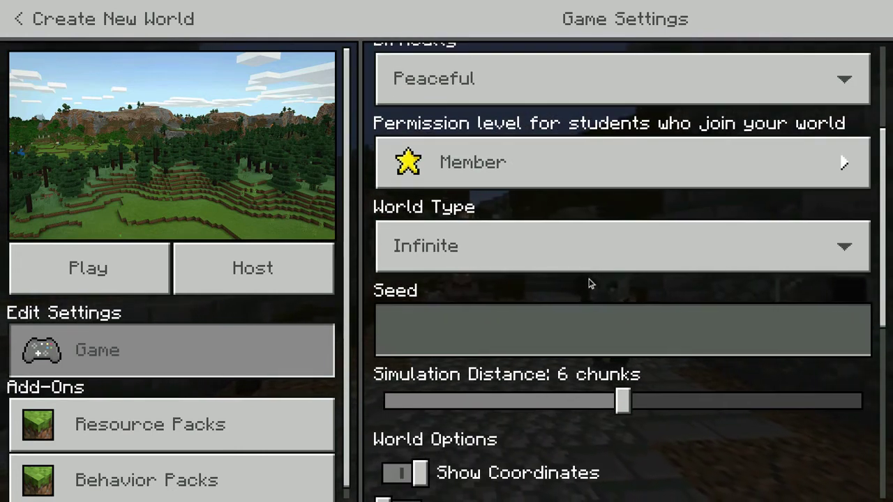
scroll(591, 284, down, 2)
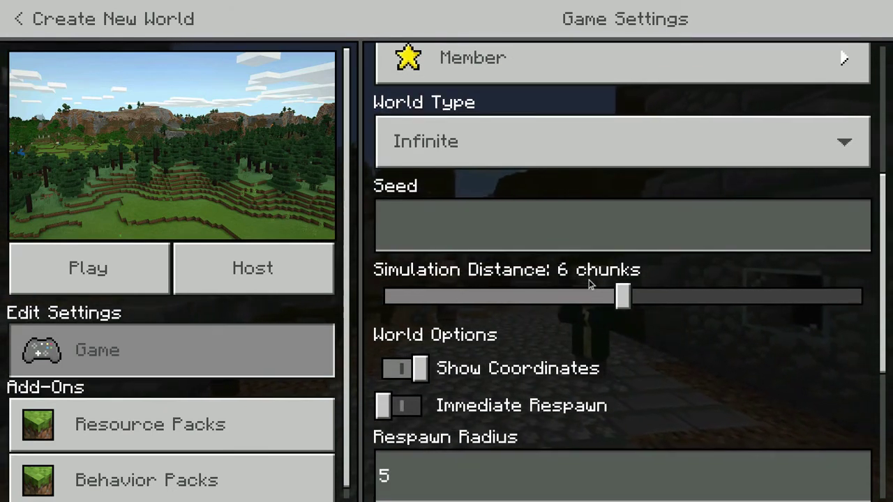
scroll(590, 284, down, 2)
scroll(589, 284, down, 2)
scroll(590, 284, down, 2)
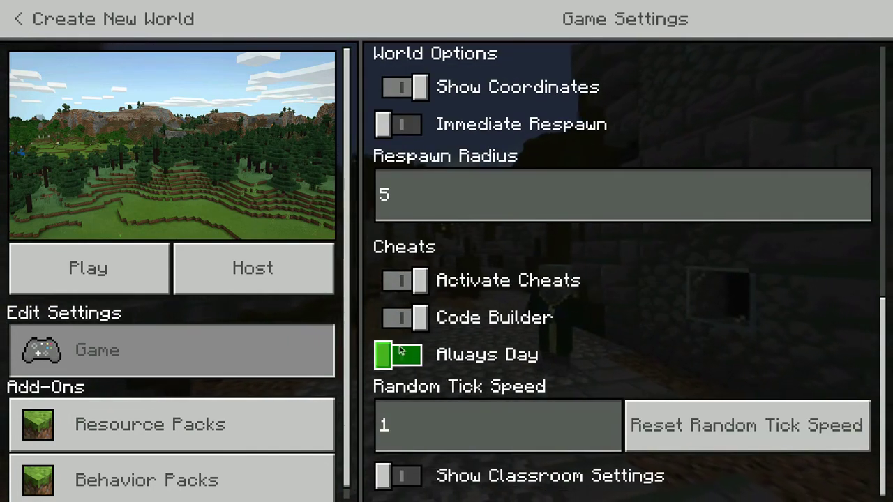
click(396, 357)
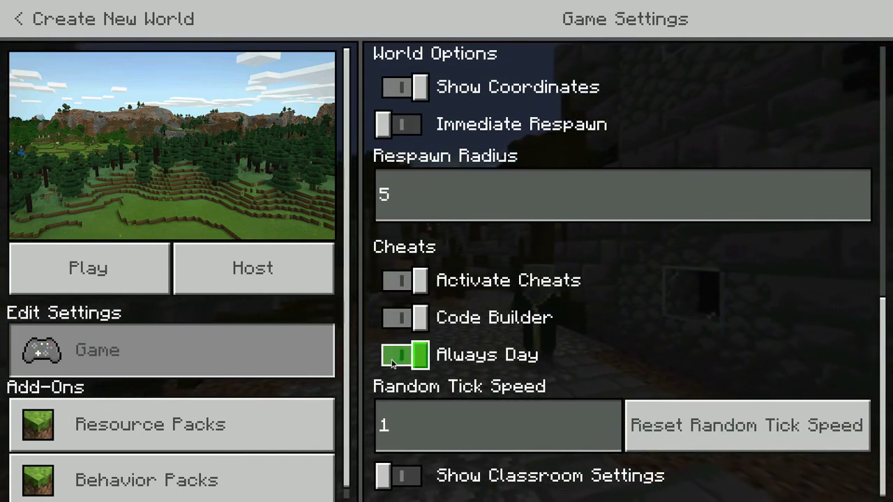
click(636, 291)
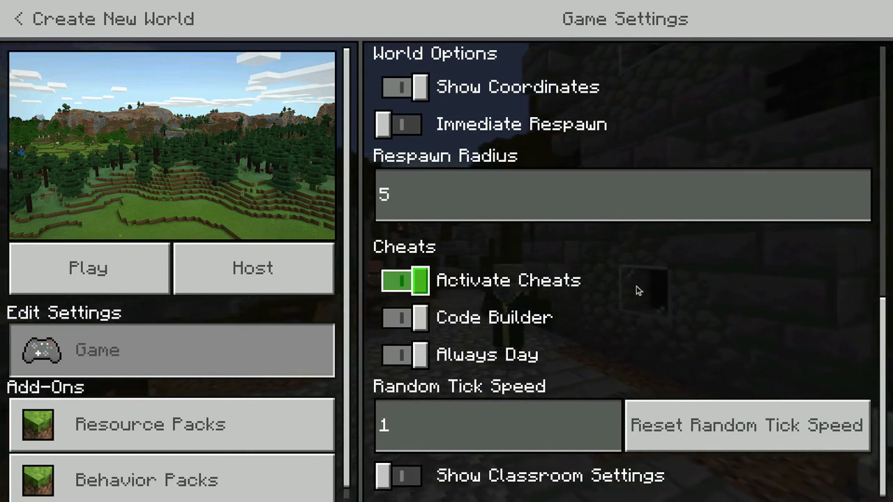
click(635, 291)
click(411, 483)
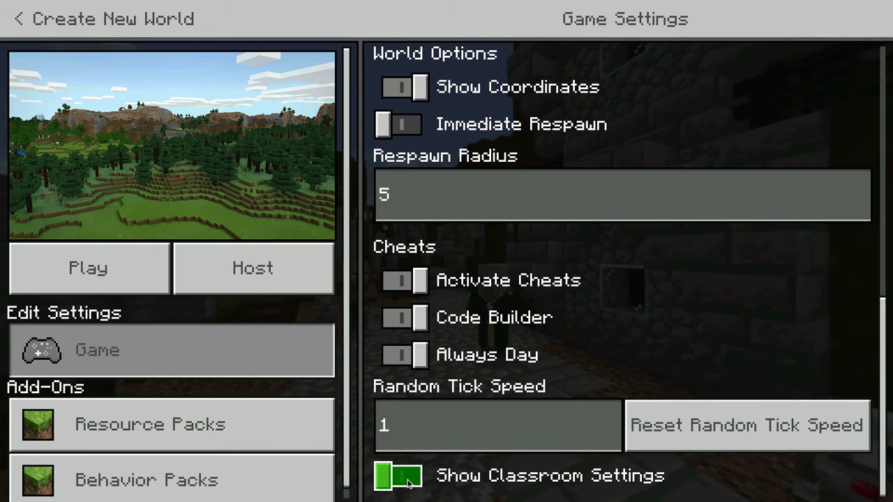
- Turn off Player VS Player Damage, Player Damage and Allow Destructive Items, keeping Allow Mobs on
scroll(607, 346, down, 2)
scroll(608, 346, down, 2)
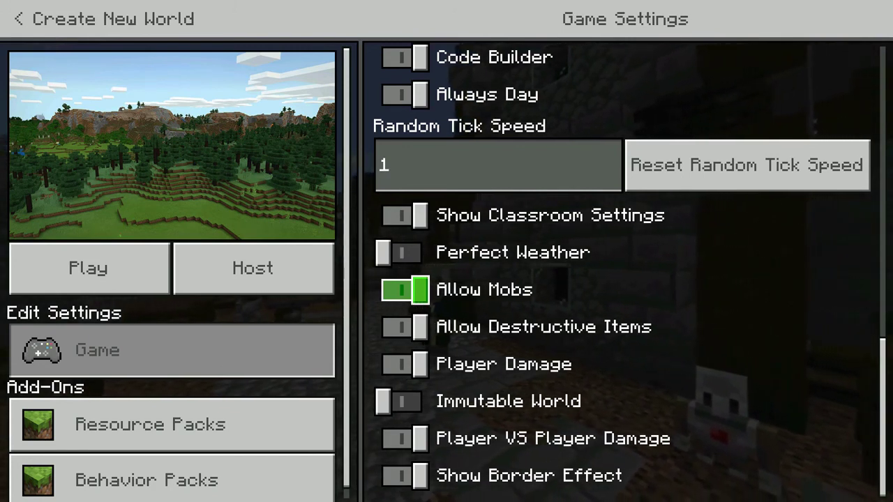
click(422, 445)
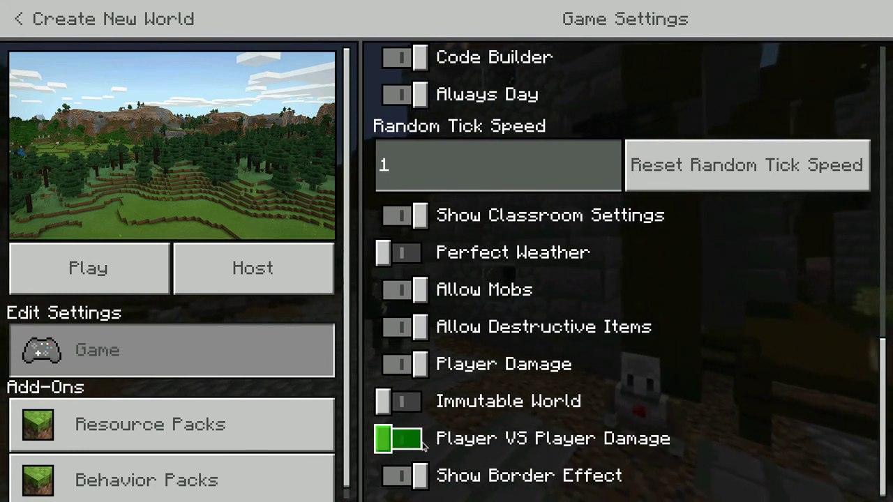
click(433, 365)
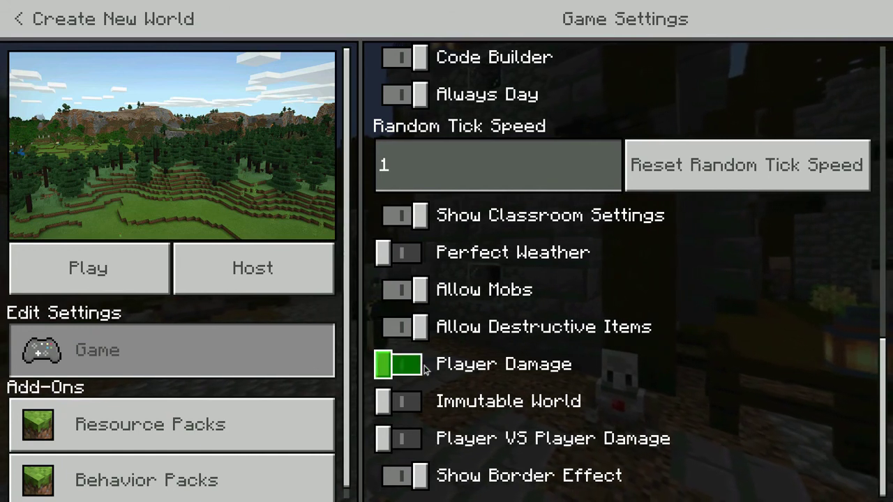
click(423, 329)
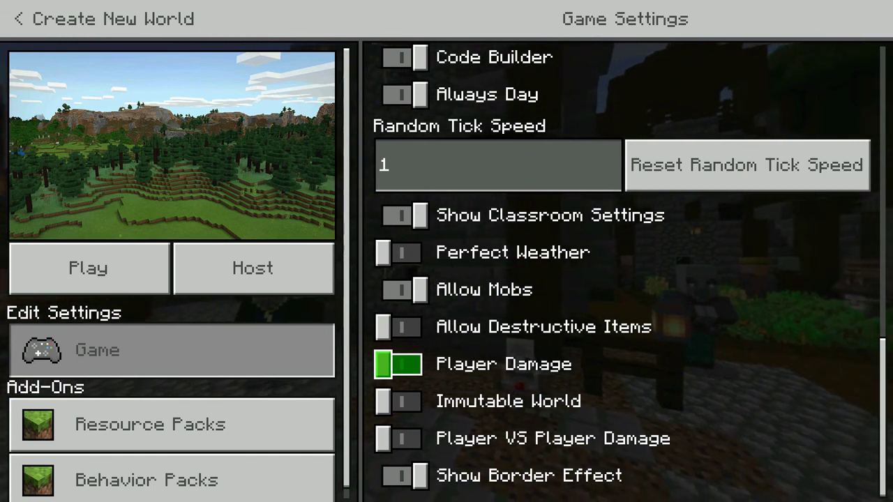
scroll(658, 310, up, 3)
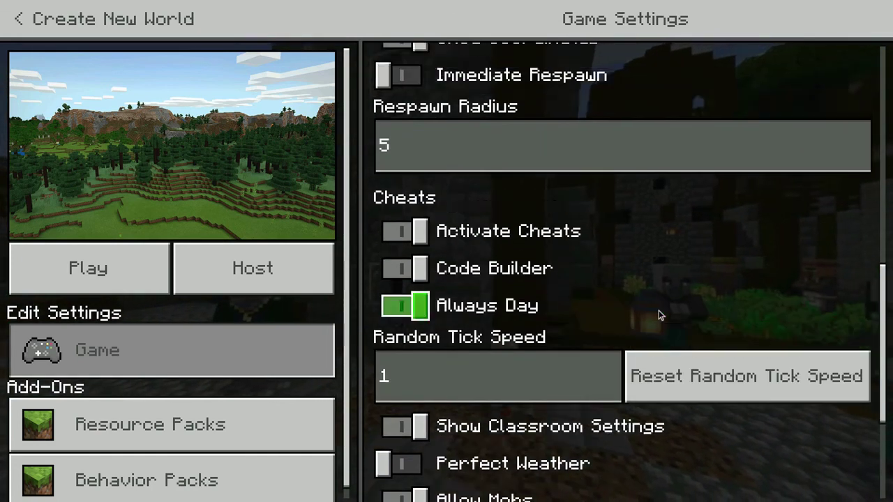
scroll(660, 315, up, 2)
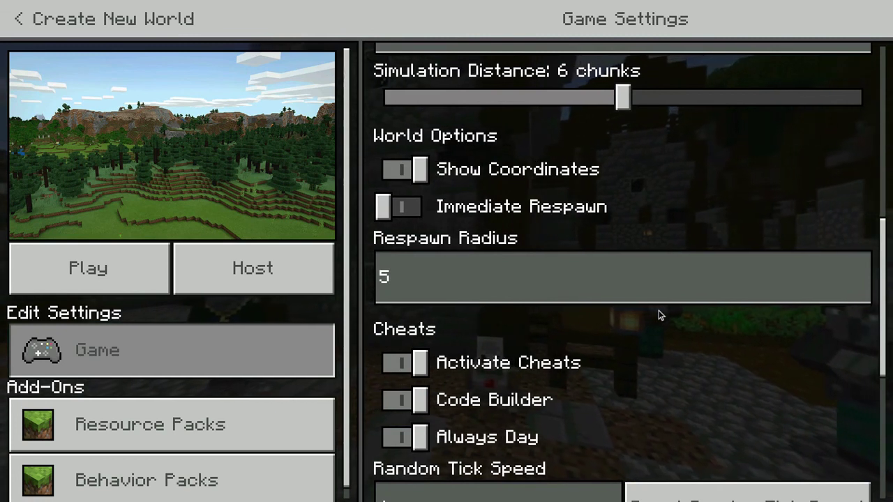
scroll(660, 315, up, 2)
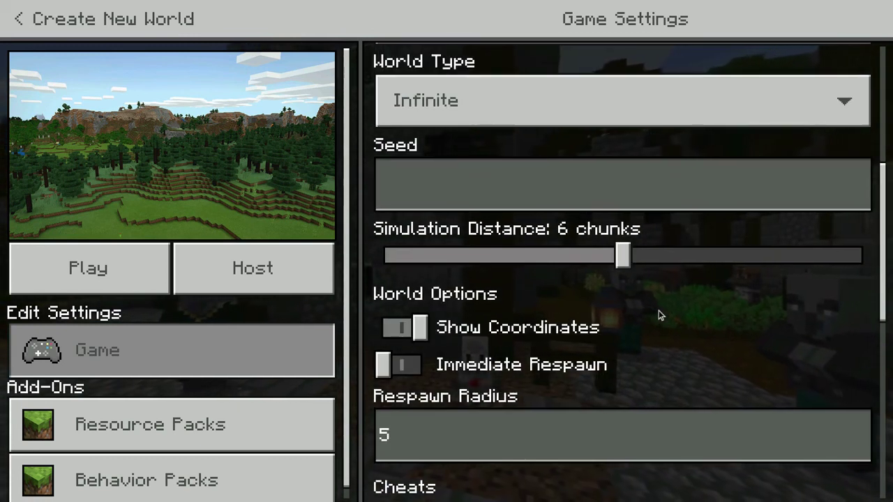